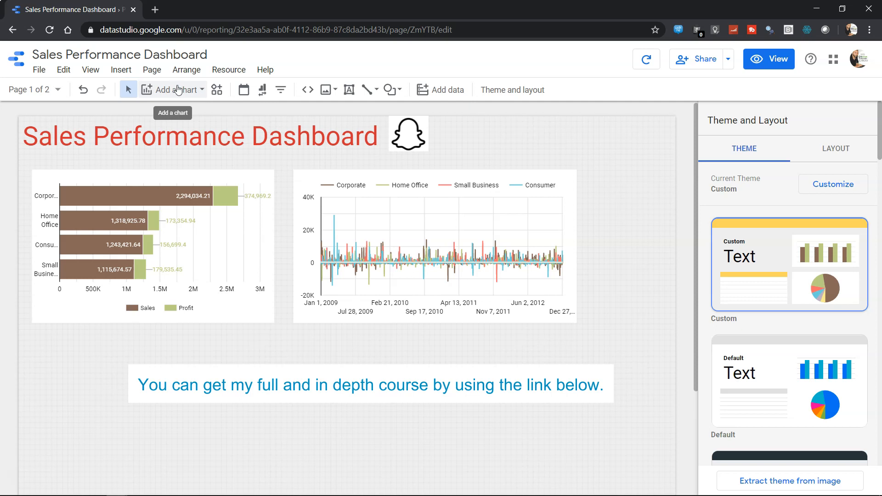
- Insert a combo chart below the bar chart and widen it to match the bar chart's width
click(194, 91)
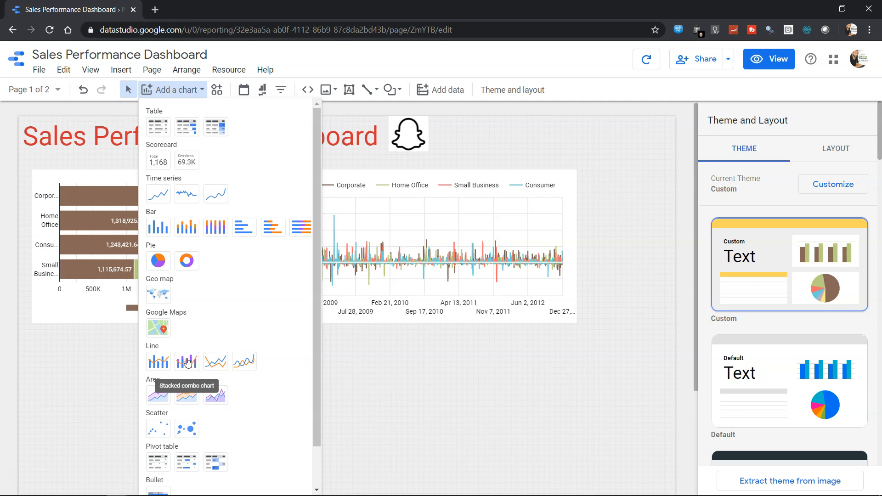
click(158, 363)
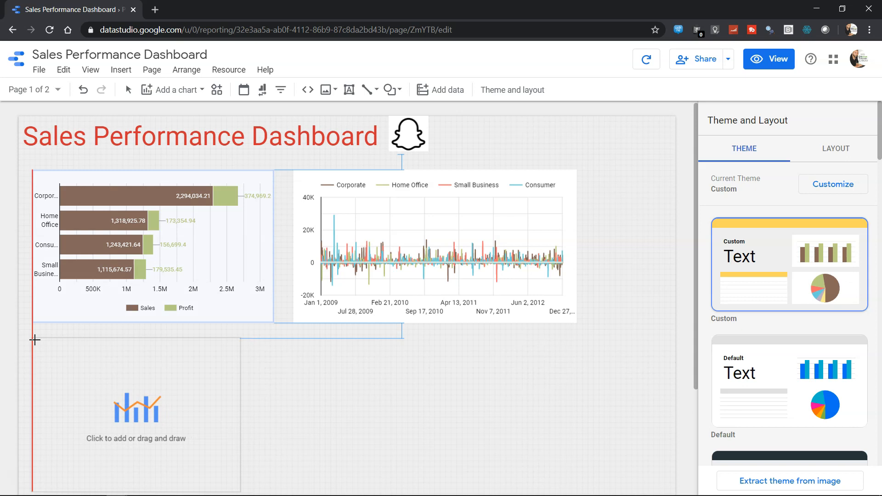
click(35, 340)
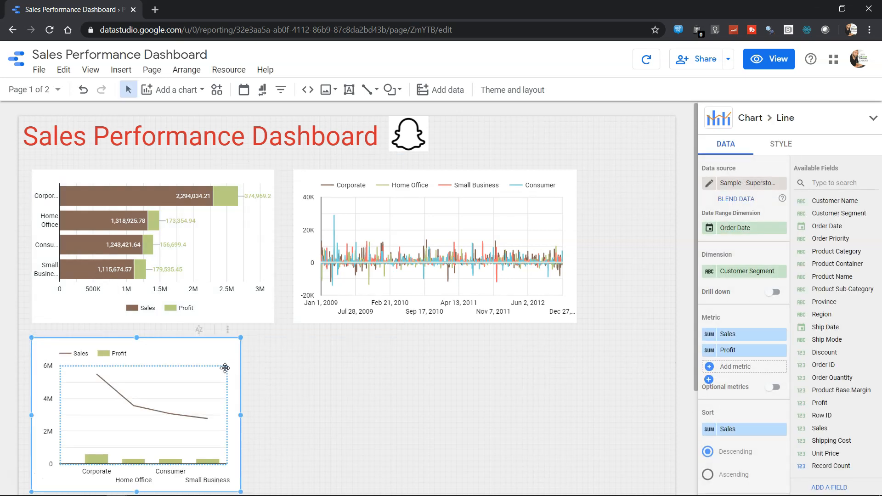
scroll(225, 369, down, 3)
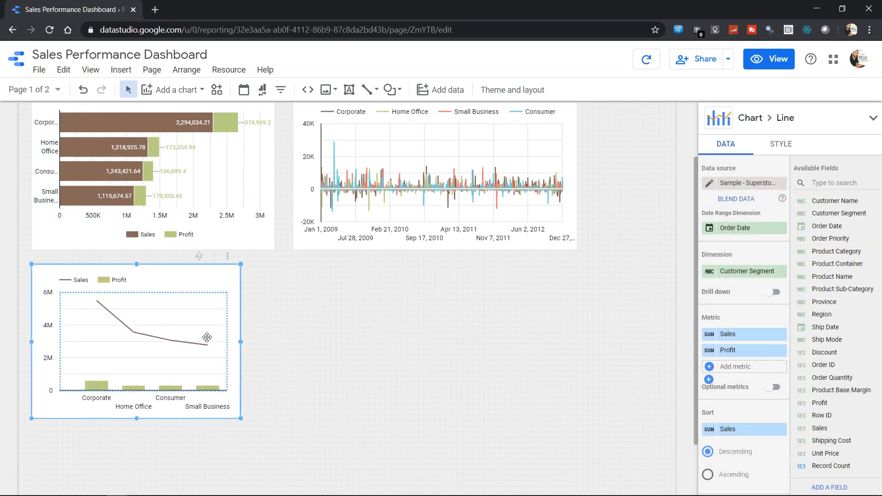
drag(241, 342, 277, 337)
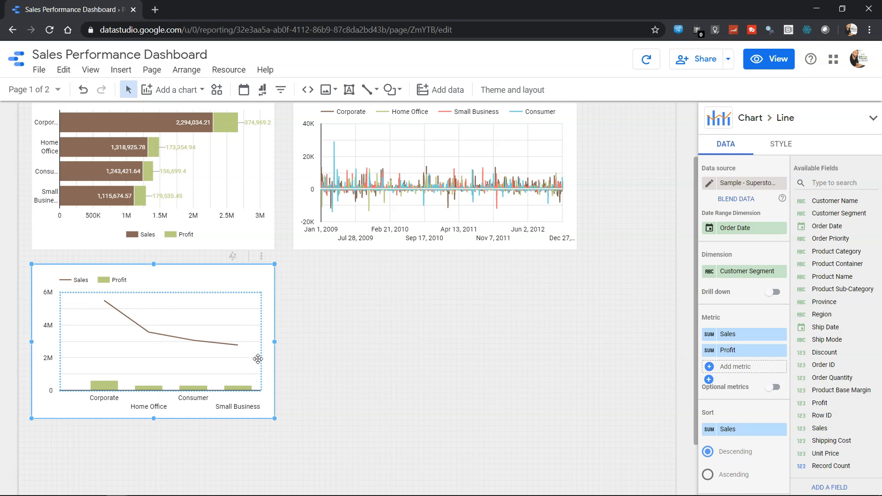
- Reorder the combo chart's metrics so that Profit comes before Sales
scroll(258, 359, up, 2)
scroll(256, 359, down, 3)
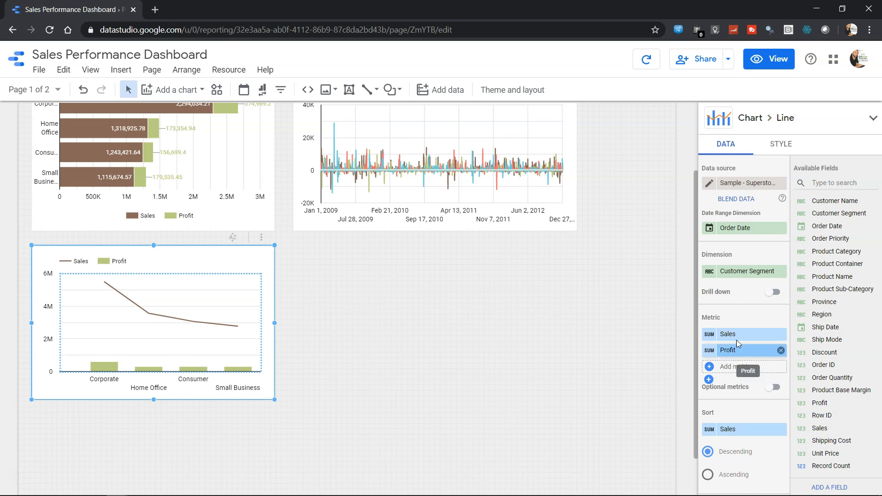
drag(741, 354, 726, 336)
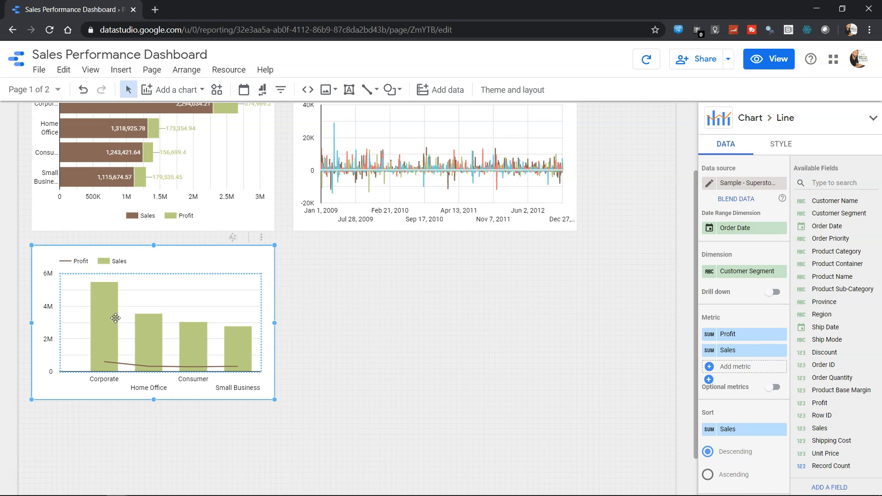
- Replace the combo chart's Sales metric with Discount and set its aggregation to Average
click(738, 352)
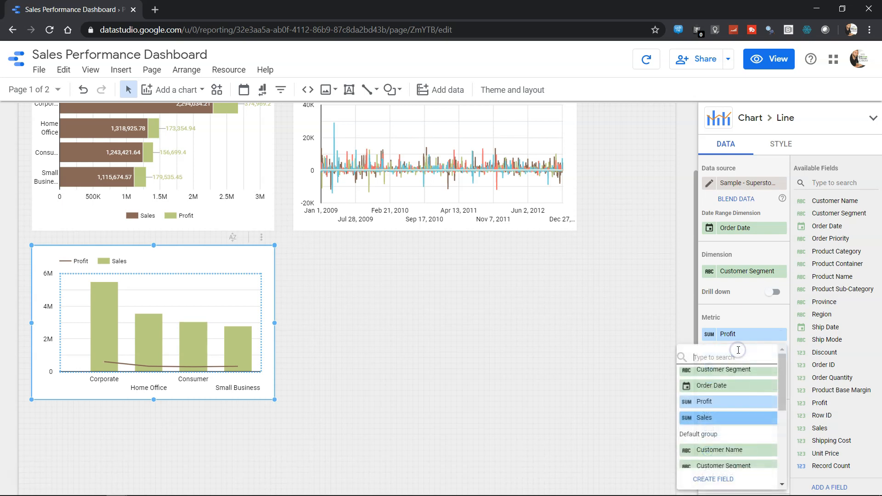
text(dis)
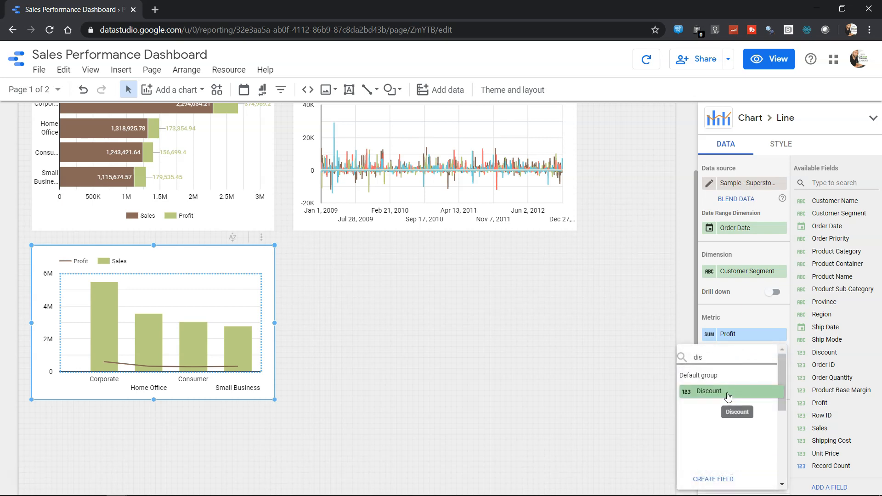
click(727, 394)
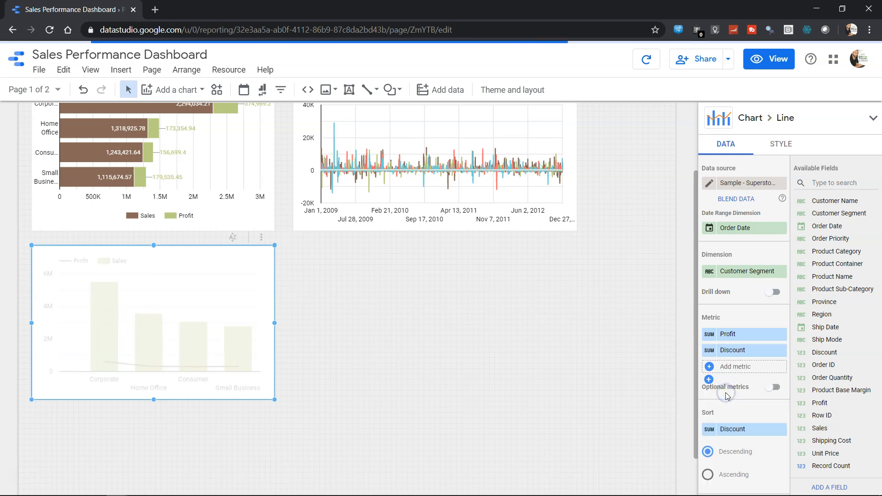
click(708, 353)
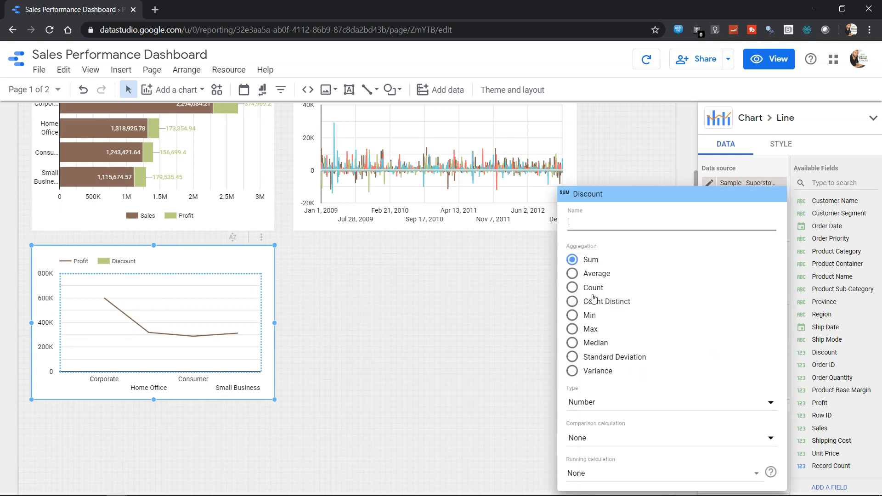
click(593, 274)
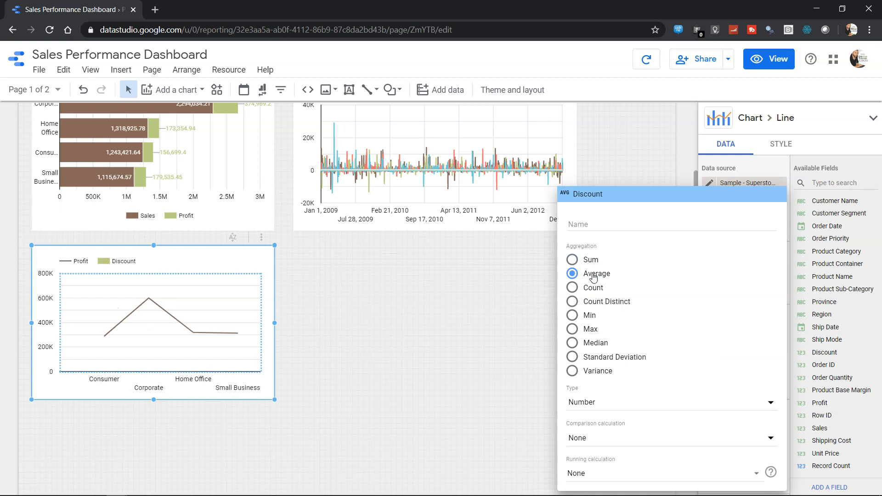
click(508, 364)
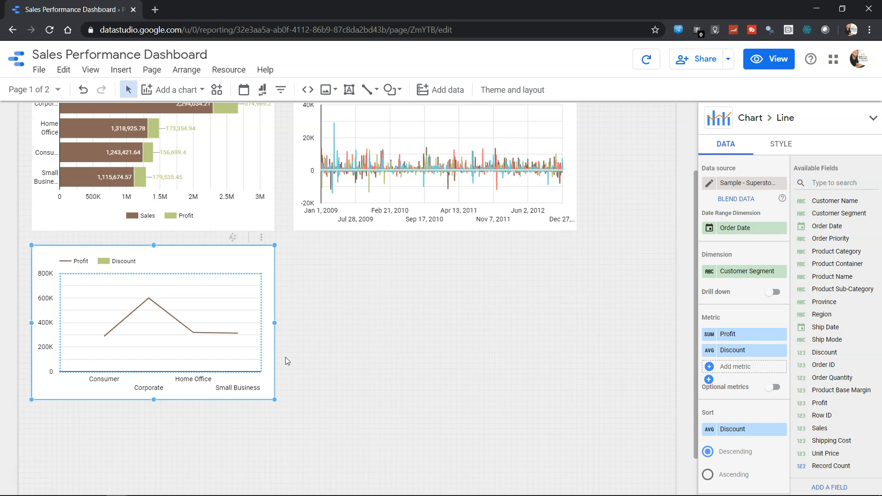
- Replace the combo chart's Discount metric with Sales and enable drill down for its dimension
click(737, 351)
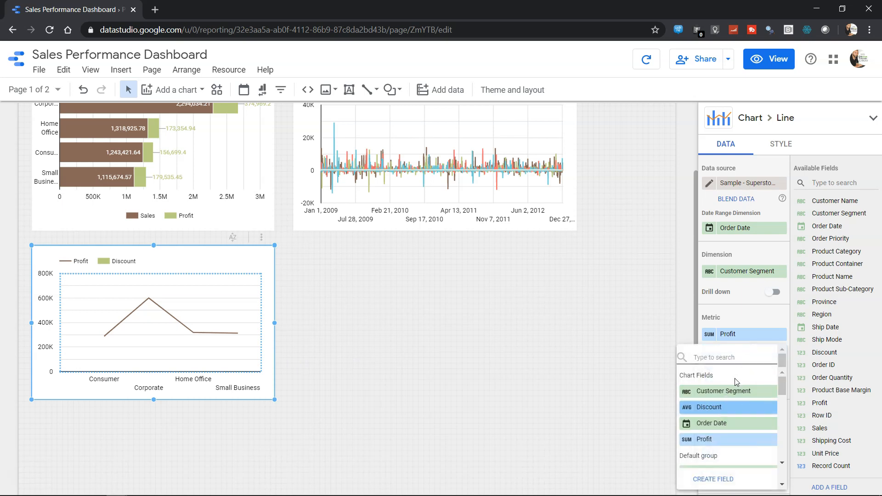
text(sal)
click(730, 391)
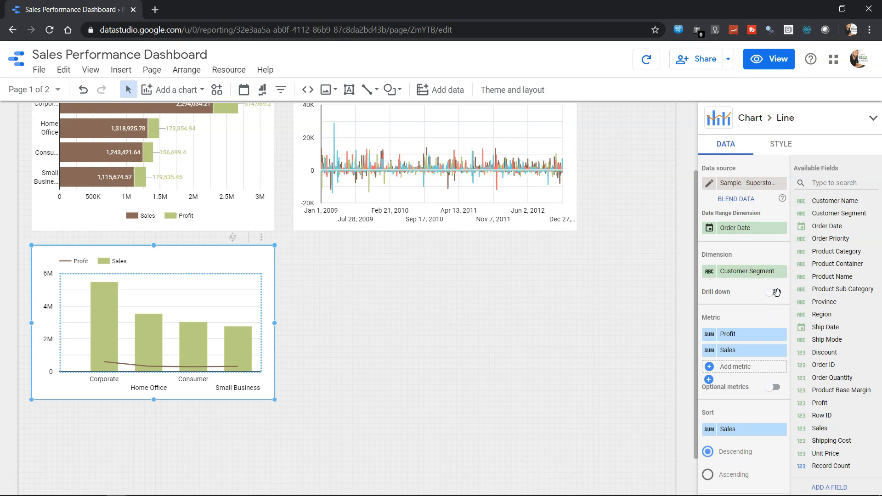
click(776, 292)
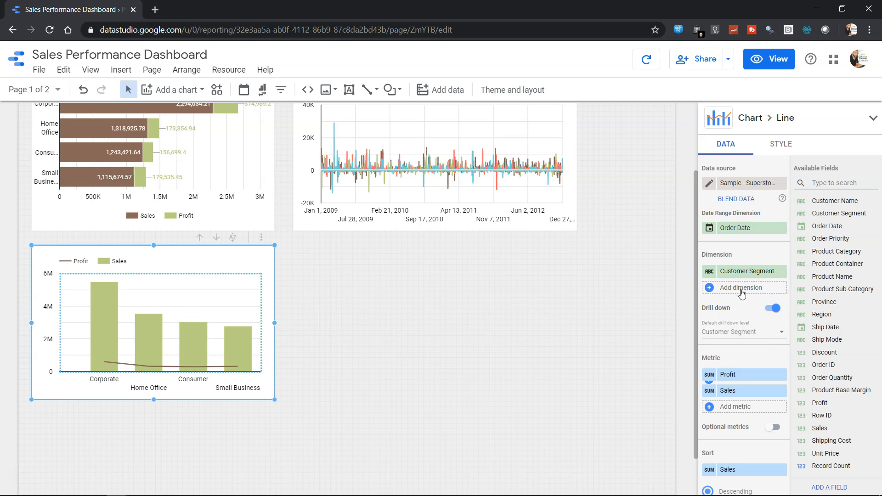
- Review the combo chart's data settings, including metrics, sorting, default date range, filter and interactions
scroll(741, 293, down, 4)
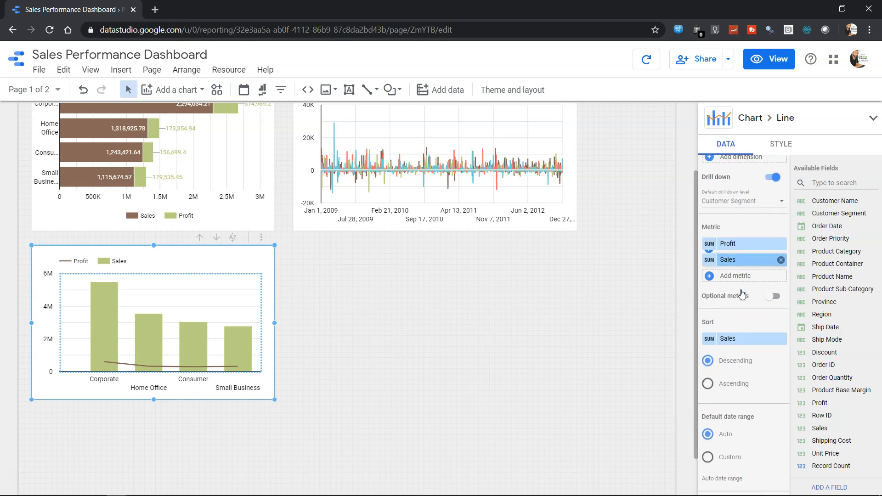
scroll(743, 294, down, 1)
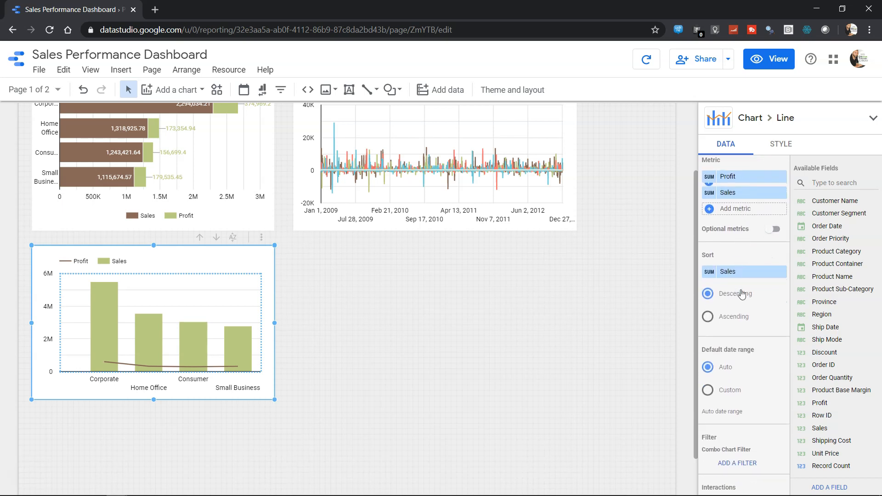
scroll(741, 292, down, 2)
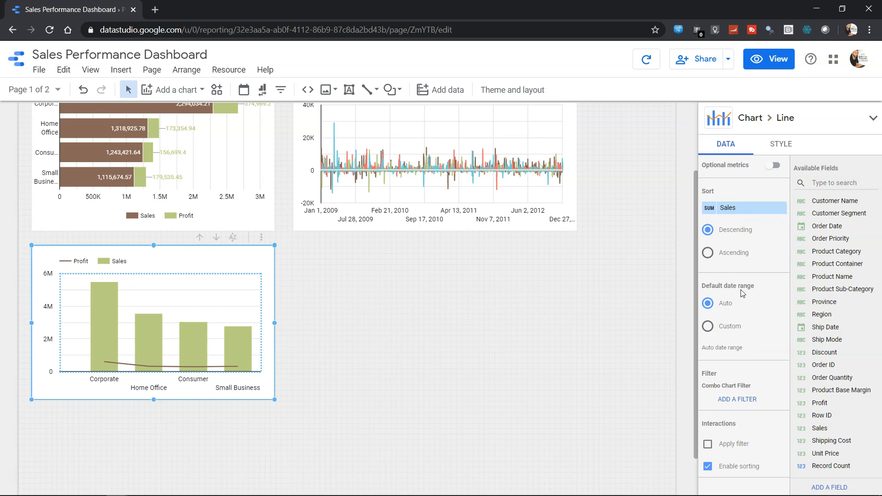
scroll(741, 293, down, 2)
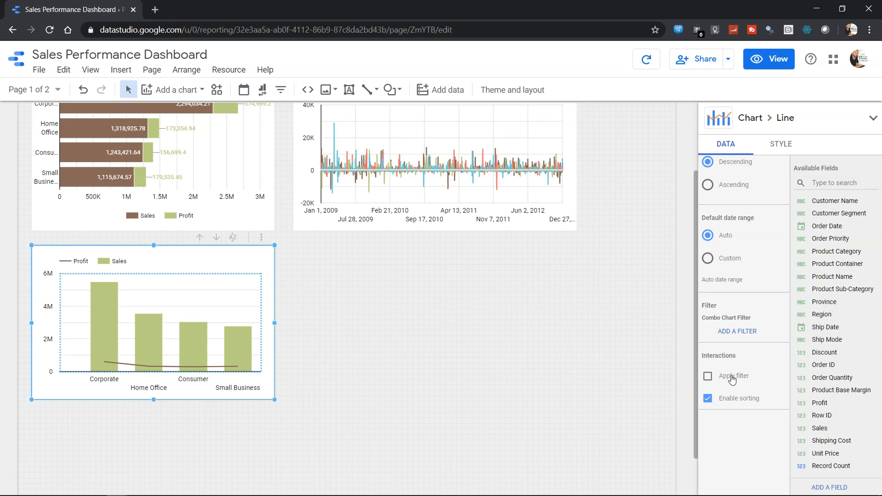
scroll(731, 367, up, 3)
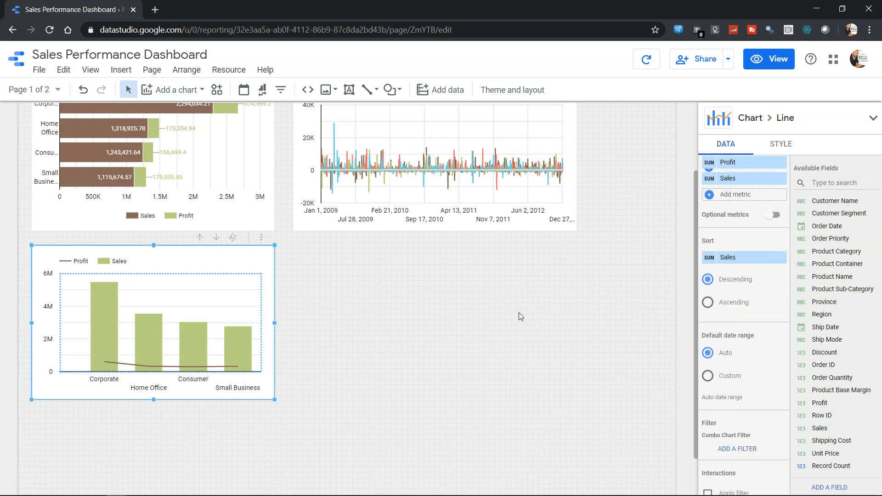
scroll(520, 317, up, 1)
scroll(521, 318, up, 1)
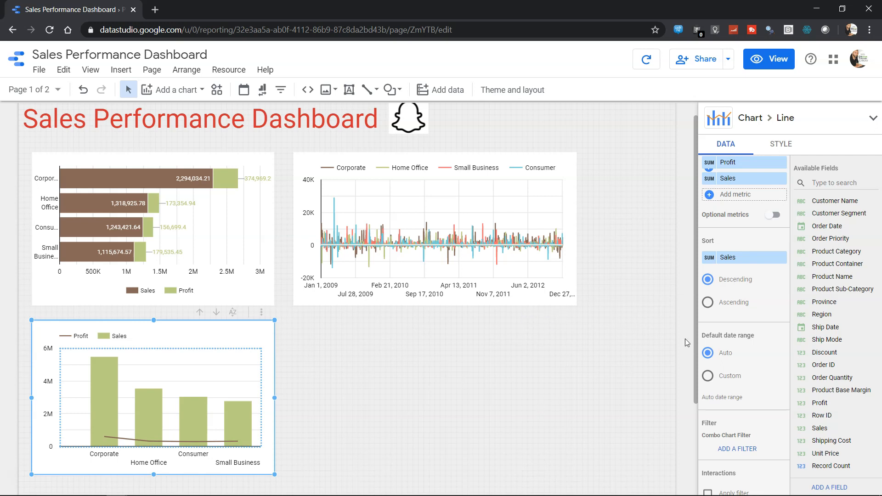
scroll(717, 331, up, 3)
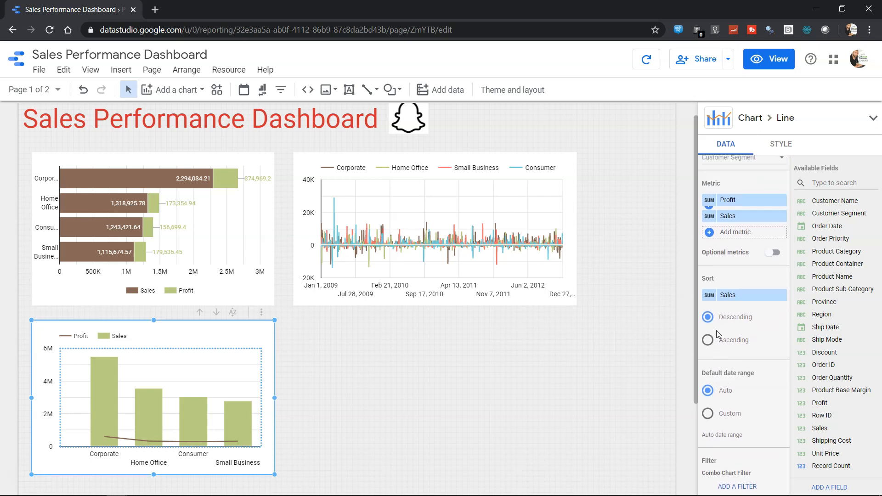
scroll(717, 331, up, 2)
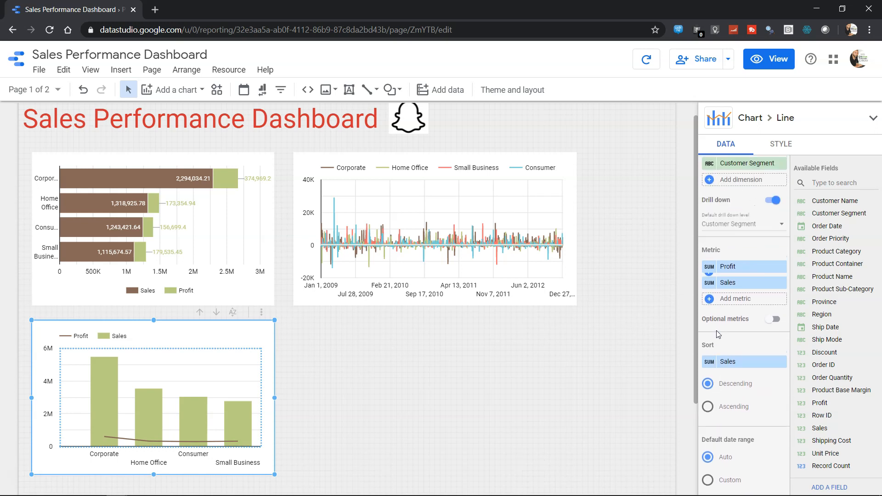
scroll(717, 332, up, 1)
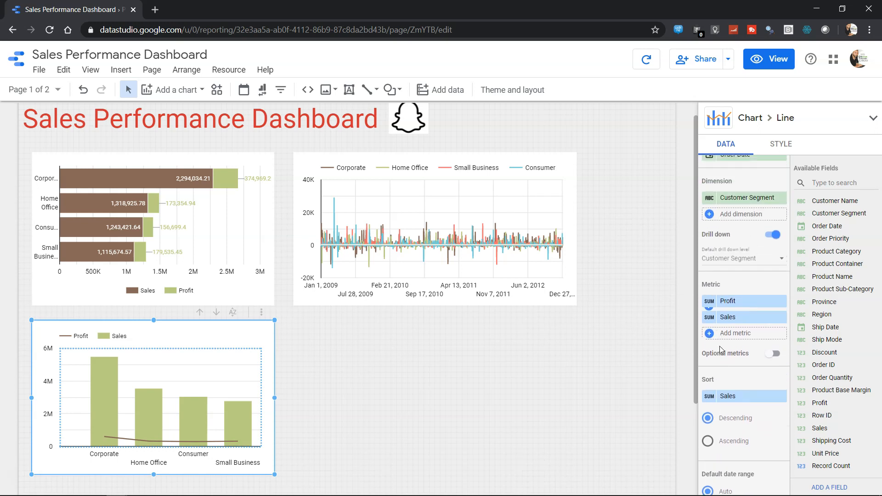
scroll(720, 340, up, 1)
scroll(721, 350, up, 2)
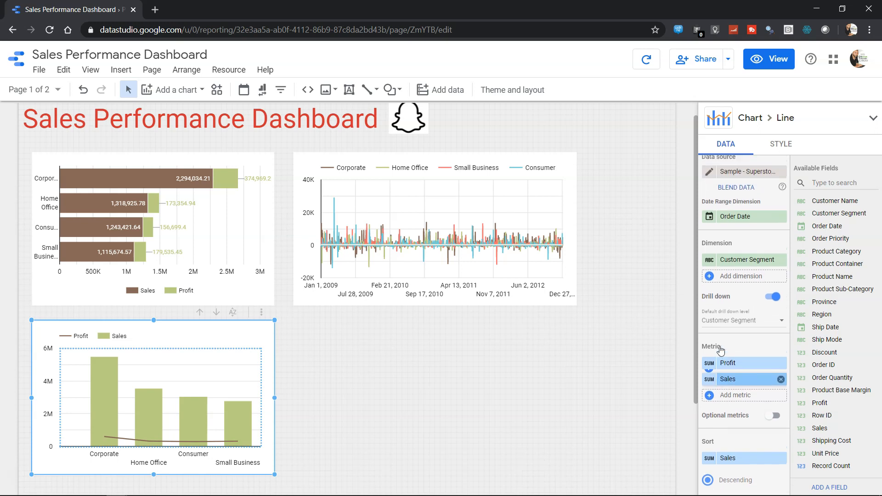